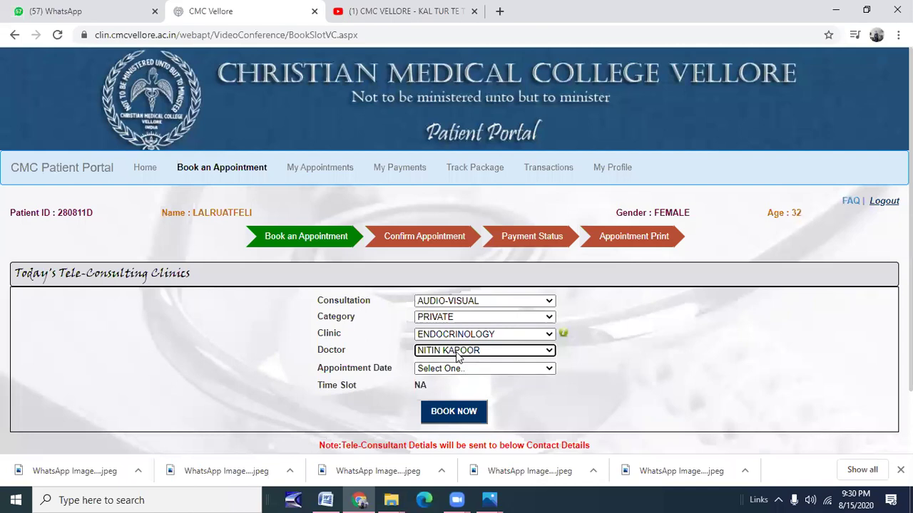
Pick 03/09/2020 - THU as the appointment date to reveal the 11:30 AM - 12:30 PM slot.
click(532, 368)
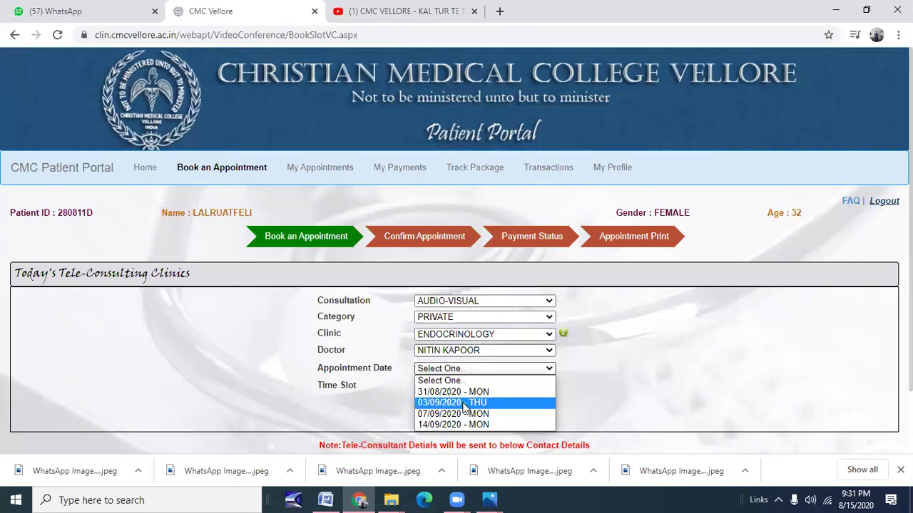
click(465, 403)
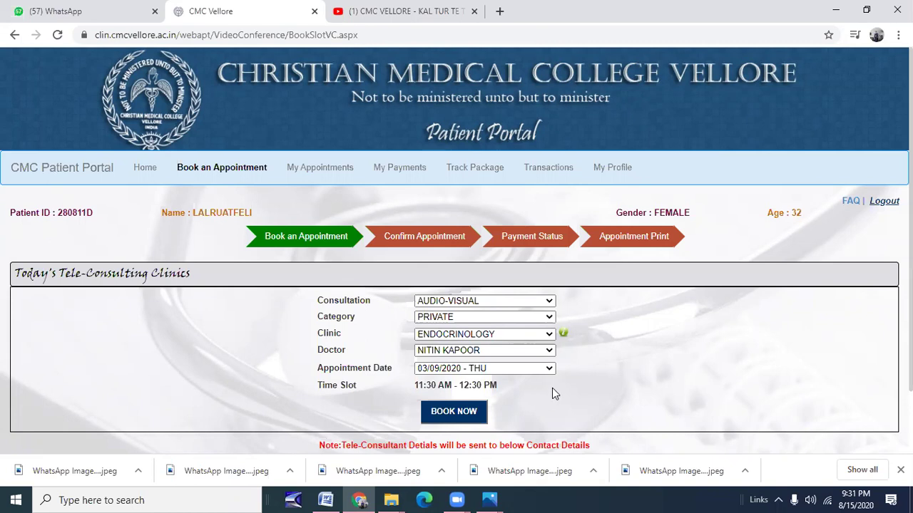
scroll(551, 387, down, 1)
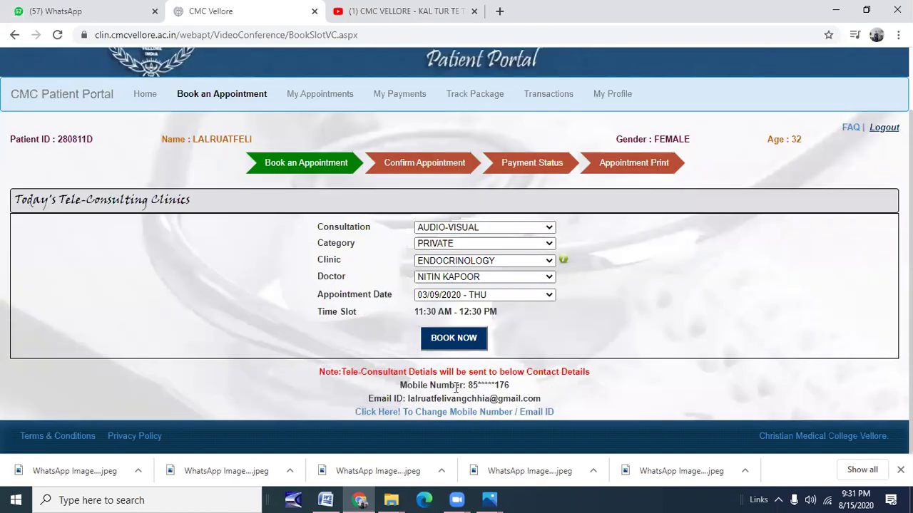
Highlight and unhighlight the masked mobile number twice, then close Chrome's downloads bar.
drag(398, 388, 516, 392)
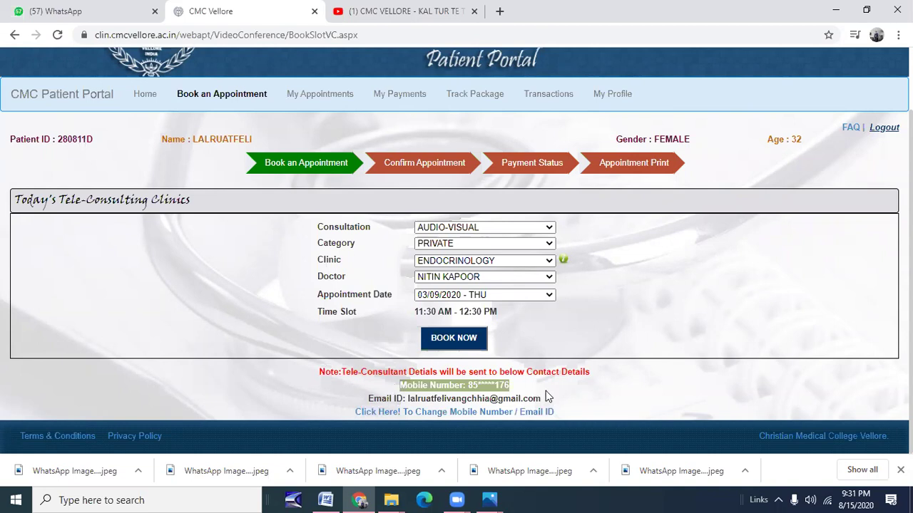
click(510, 384)
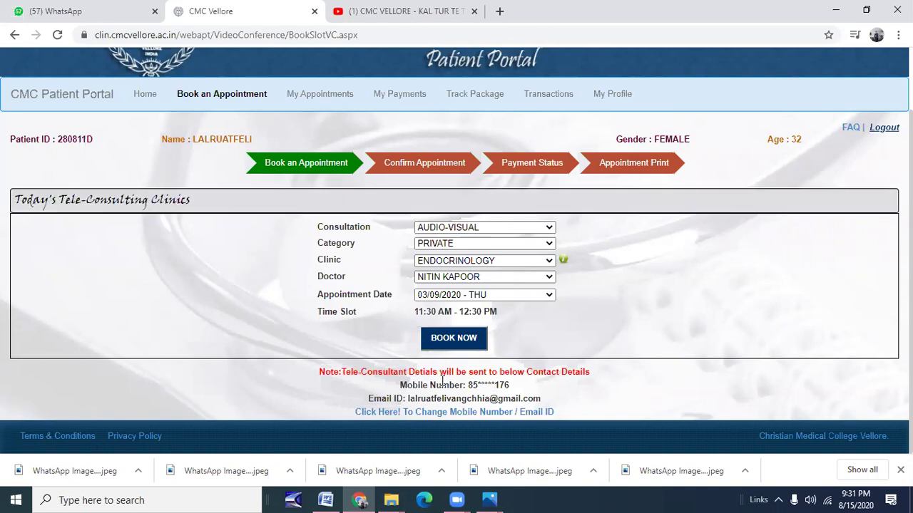
drag(468, 384, 544, 389)
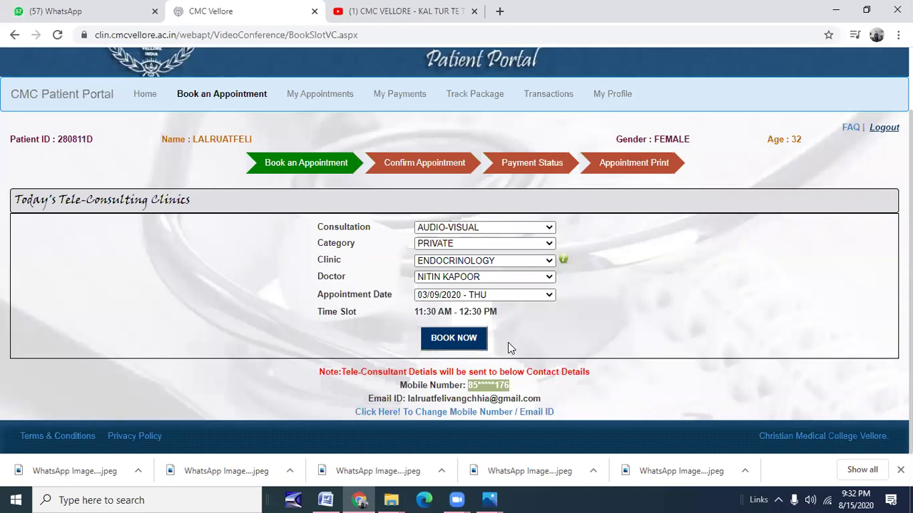
click(510, 384)
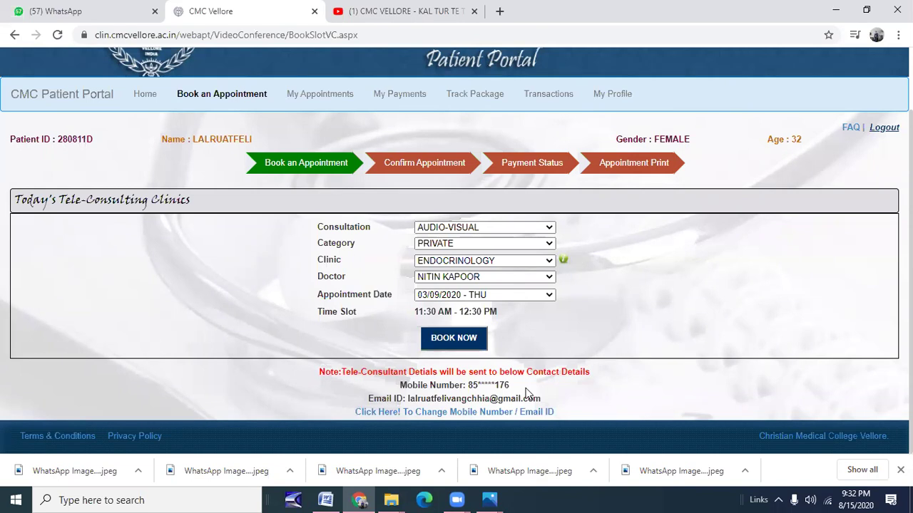
click(900, 470)
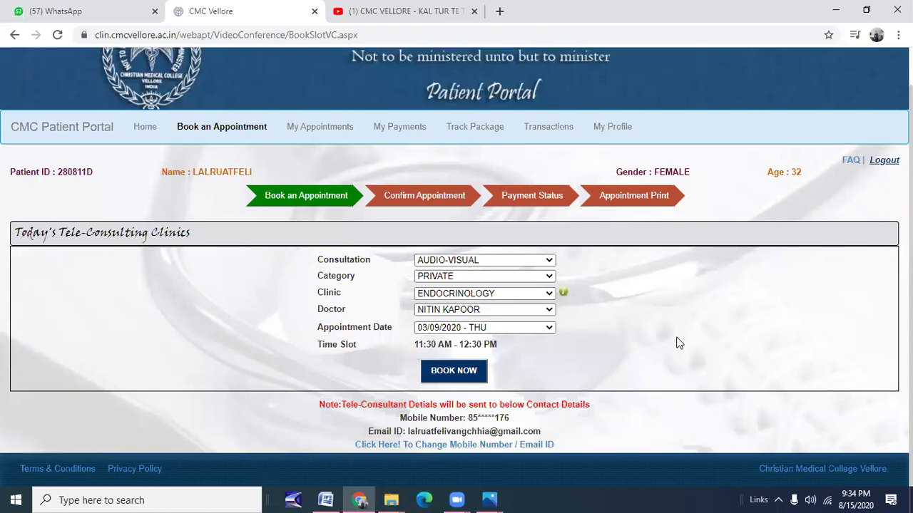
Look over the My Profile page, then return to a blank Book an Appointment form.
click(608, 127)
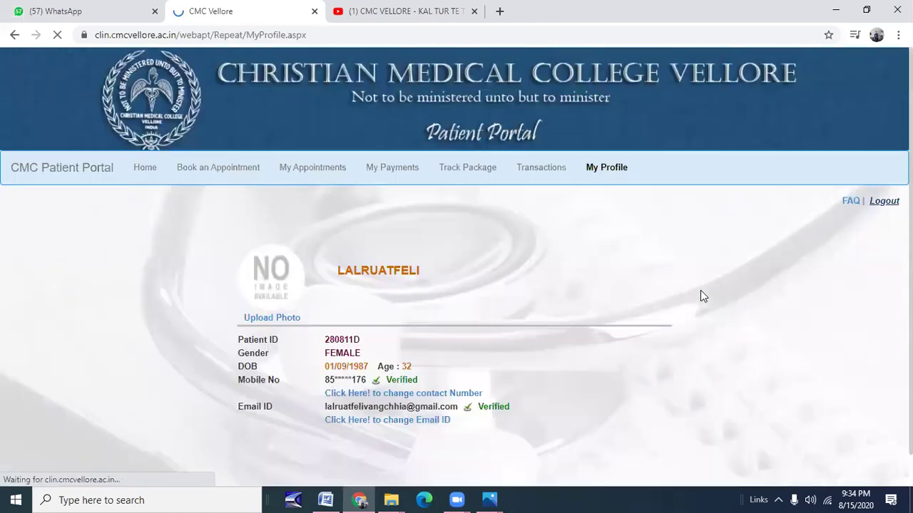
scroll(697, 314, down, 1)
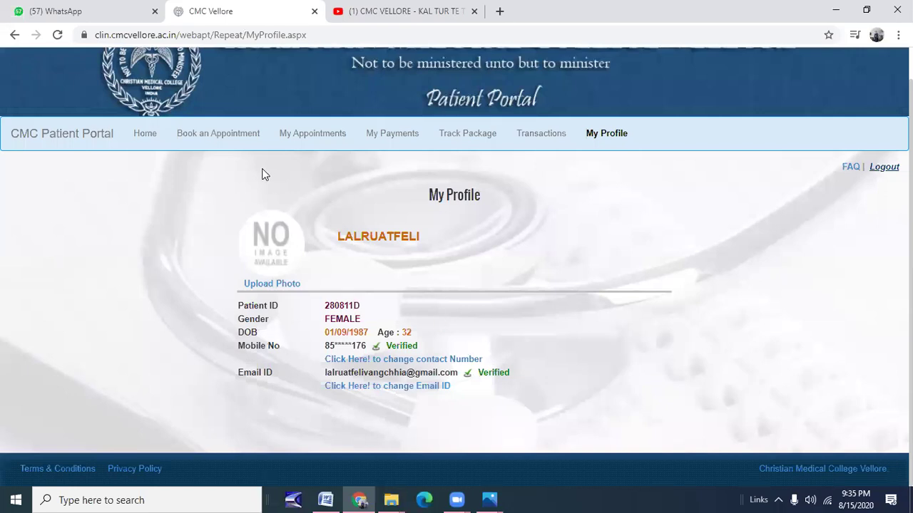
click(233, 139)
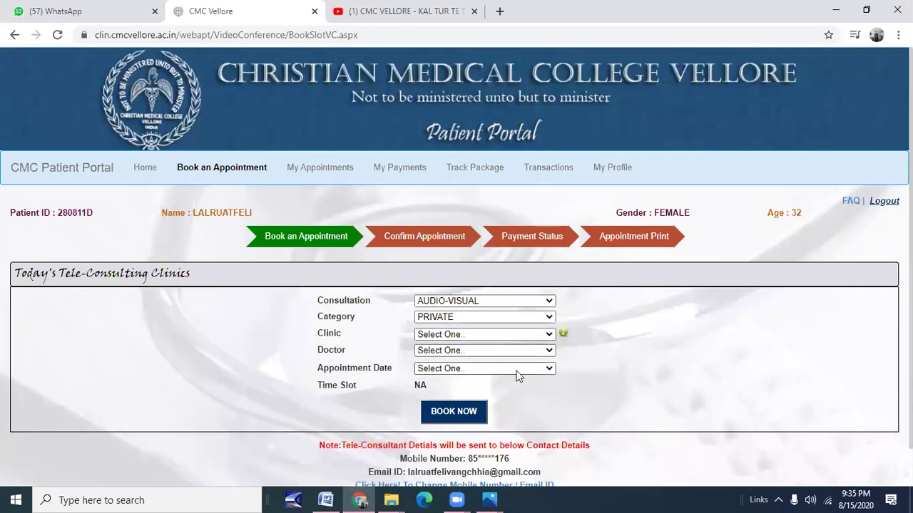
Select clinic ENDOCRINOLOGY, its doctor, and appointment date 03/09/2020 - THU.
click(509, 335)
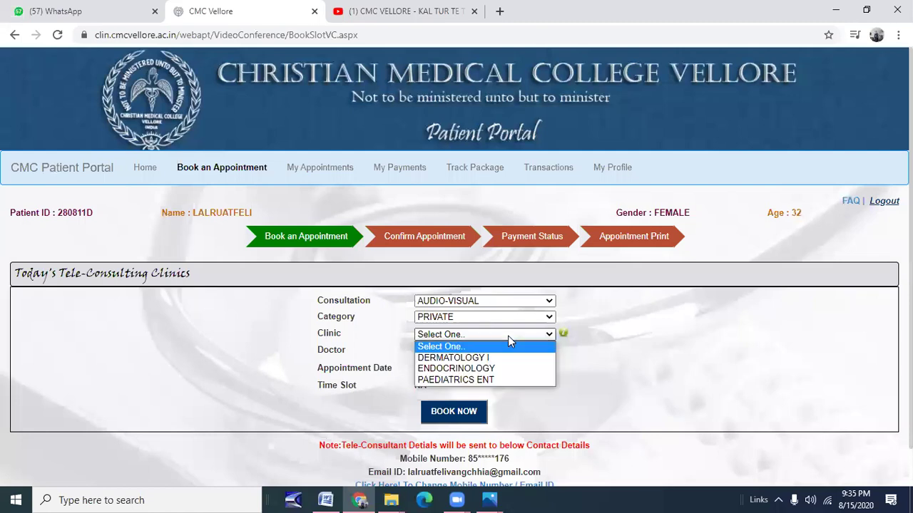
click(504, 368)
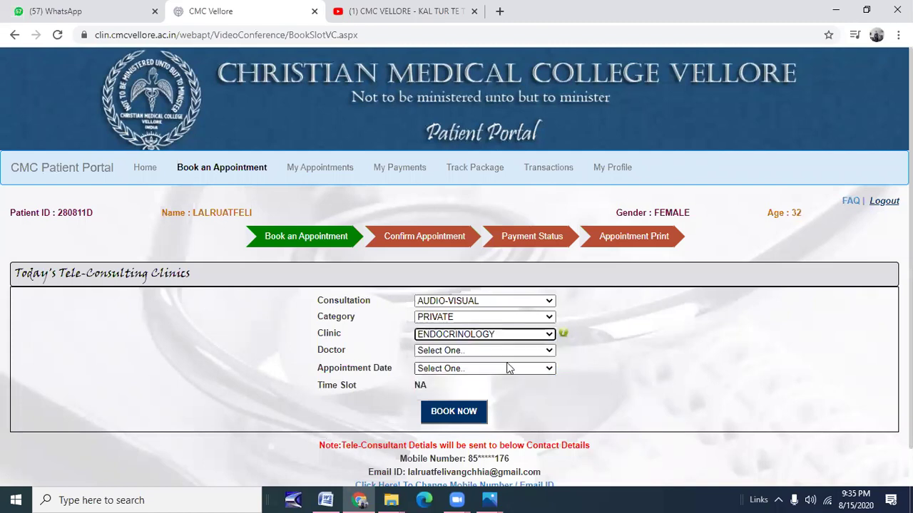
click(521, 348)
click(518, 362)
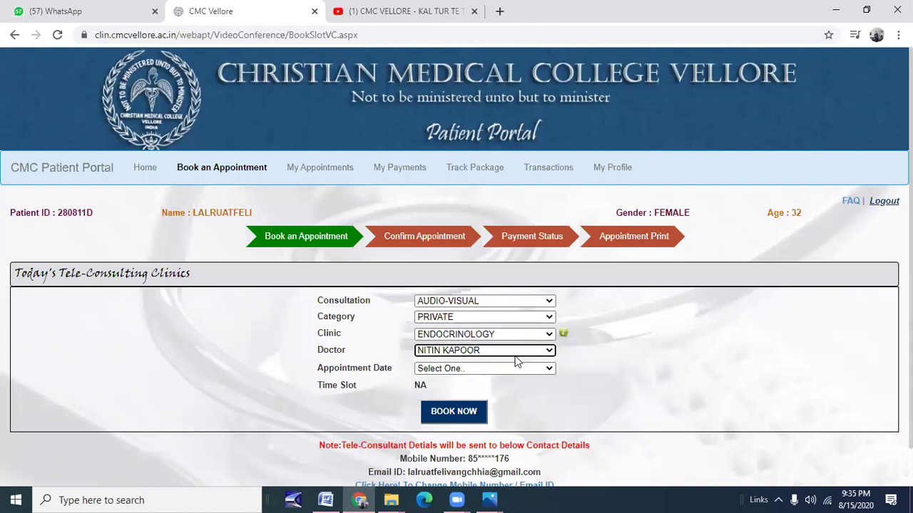
click(518, 370)
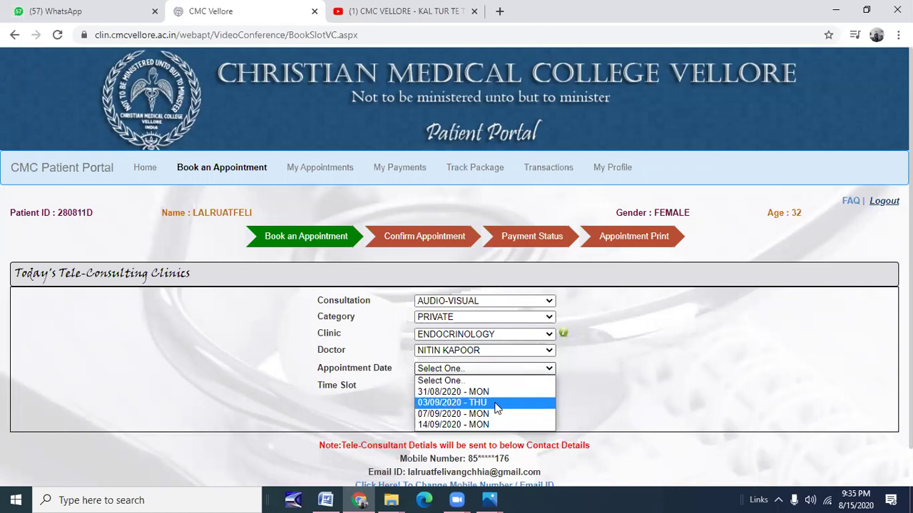
click(497, 403)
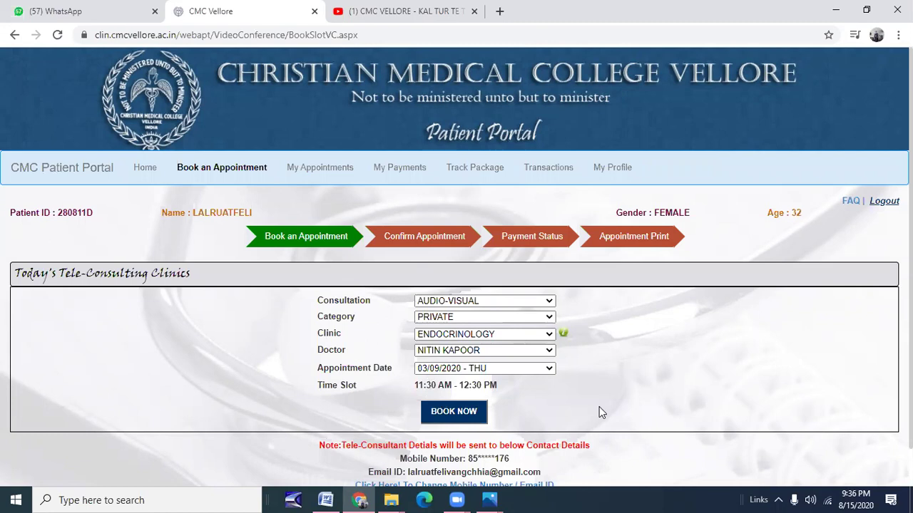
Submit the Endocrinology booking and inspect the payment mode list without choosing.
click(468, 418)
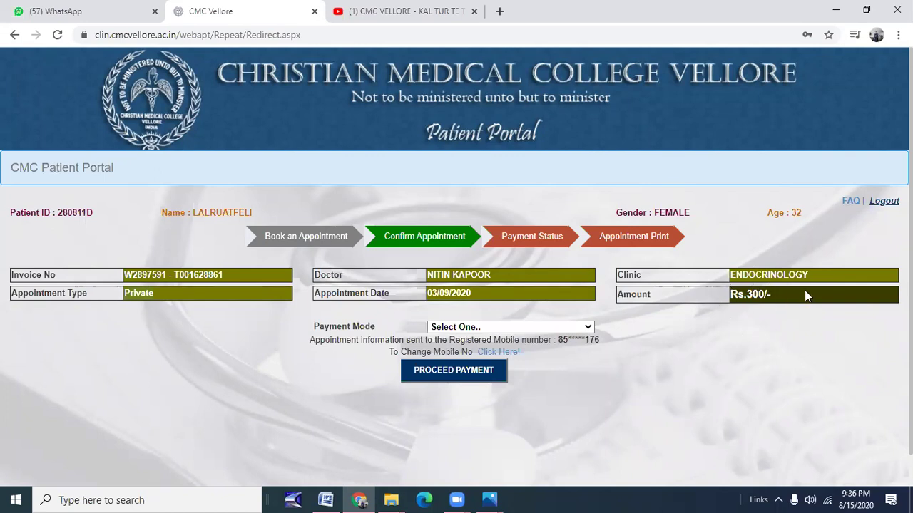
click(586, 328)
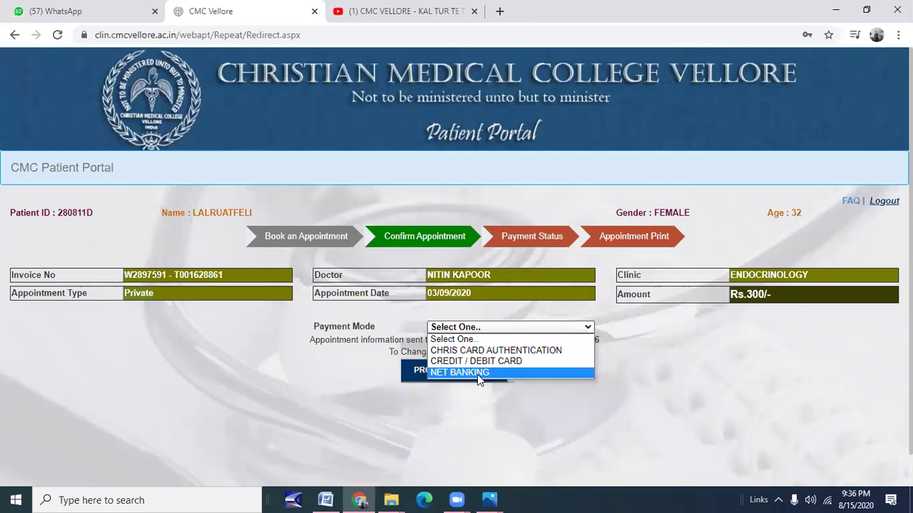
click(529, 396)
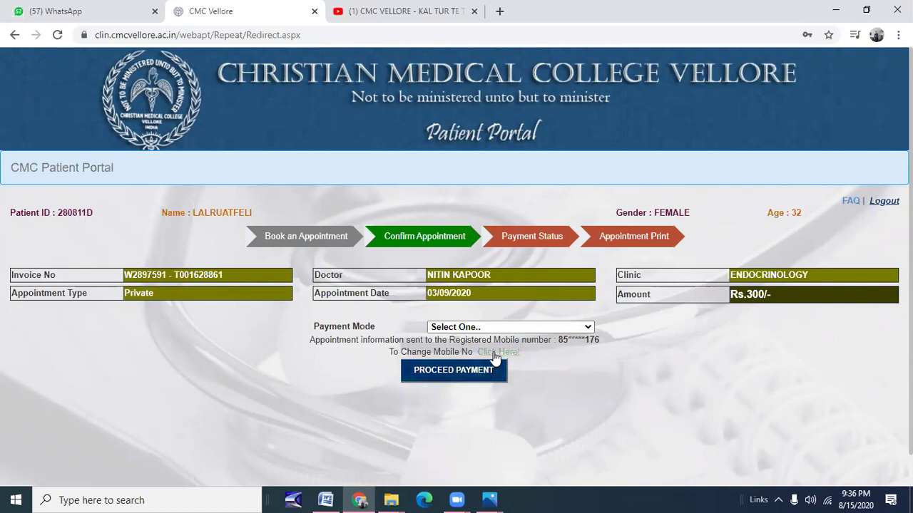
Choose credit/debit card payment for the Rs.300 fee, select the Patient ID, then go back.
click(464, 374)
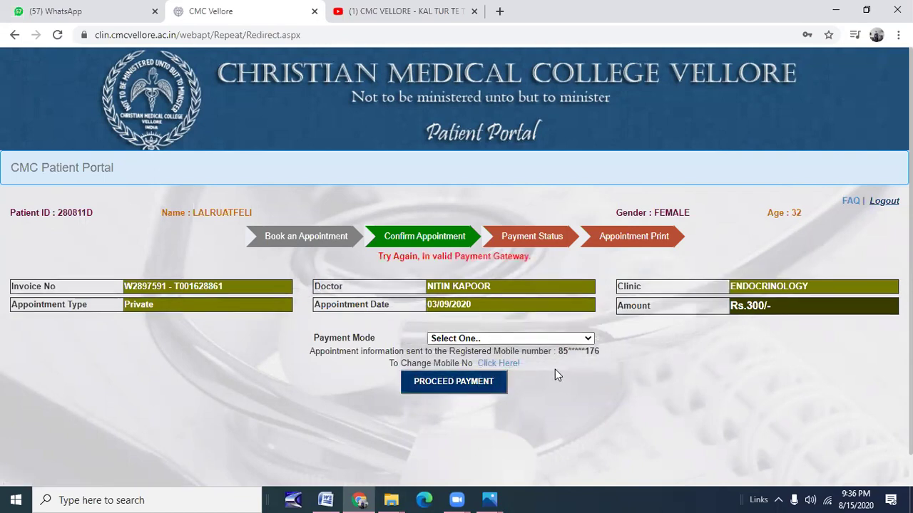
click(556, 338)
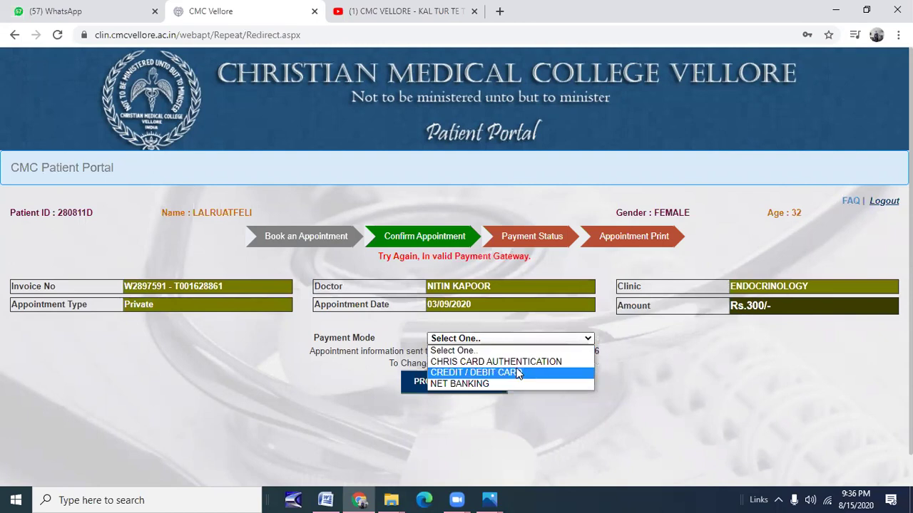
click(518, 373)
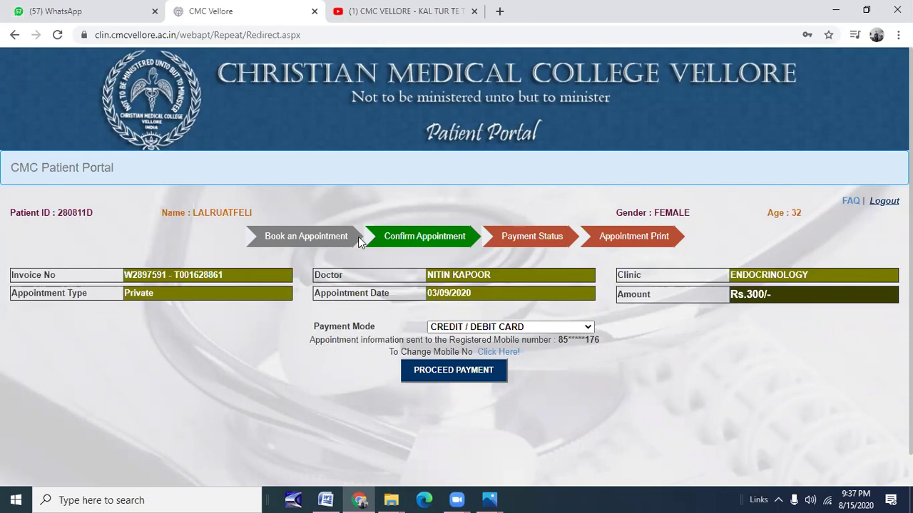
drag(93, 214, 55, 212)
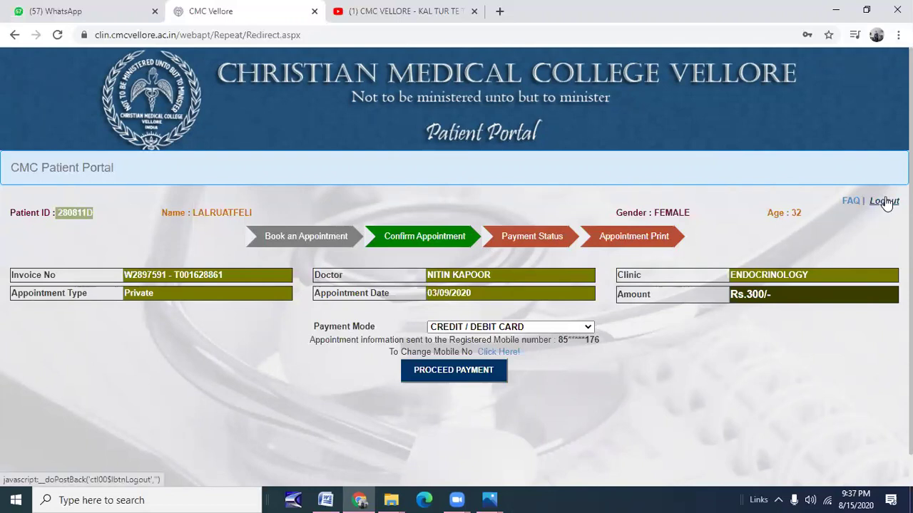
click(13, 35)
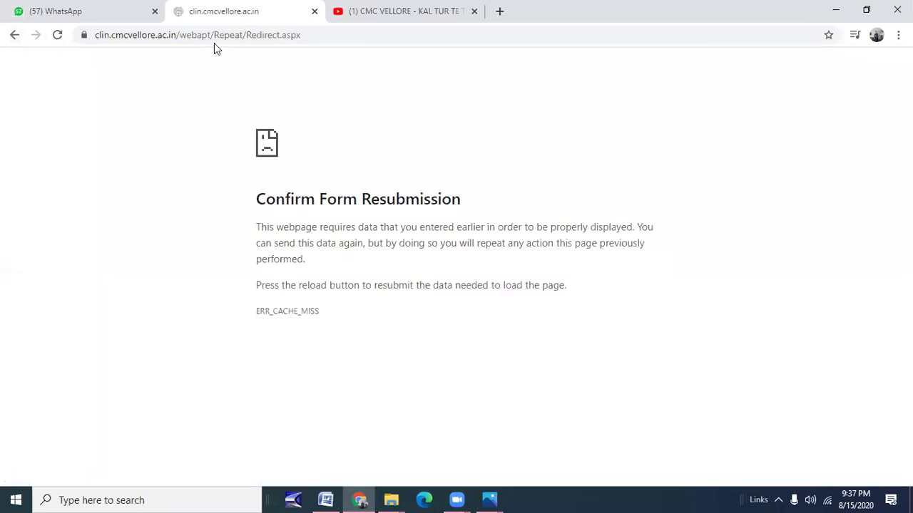
Search for the CMC Vellore appointment site from the address bar and open it.
click(311, 35)
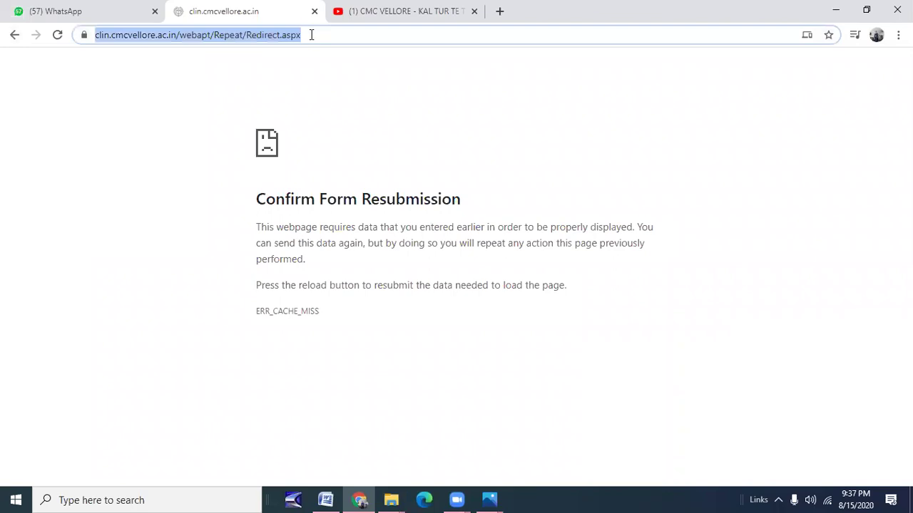
text(clin)
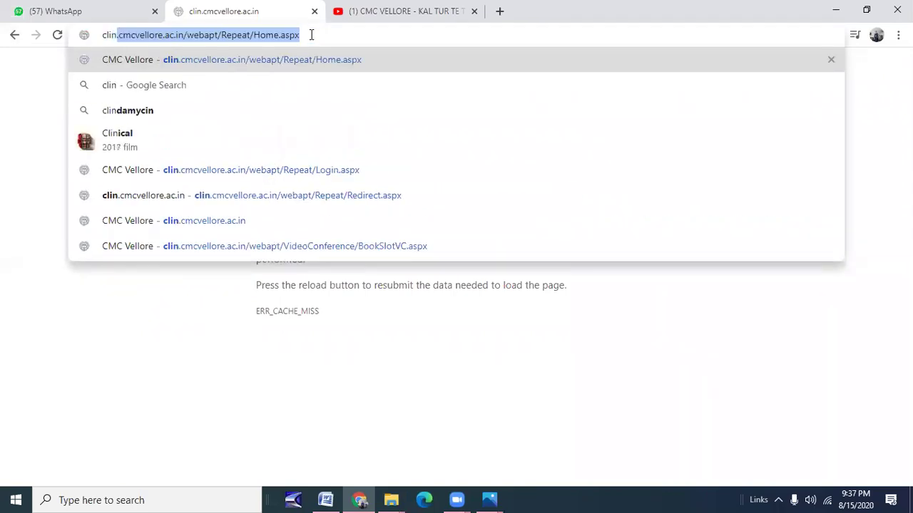
text(.cmcve)
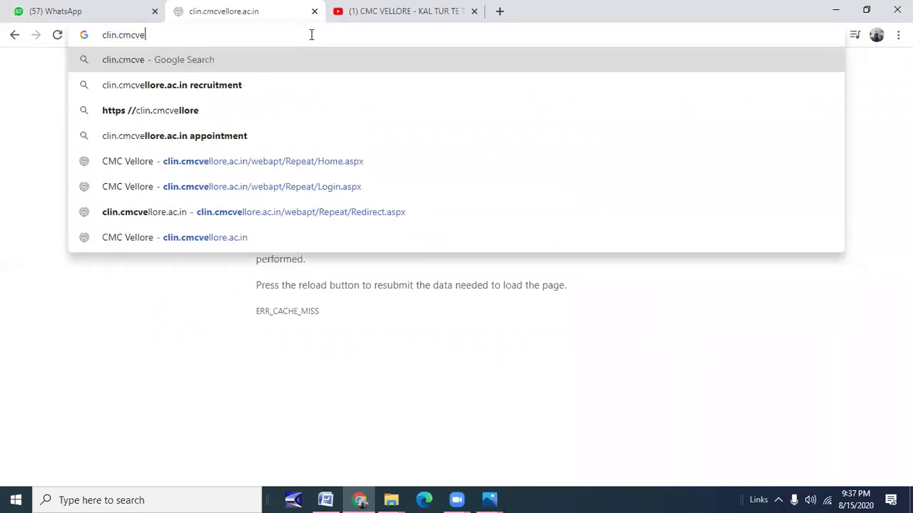
text(llore)
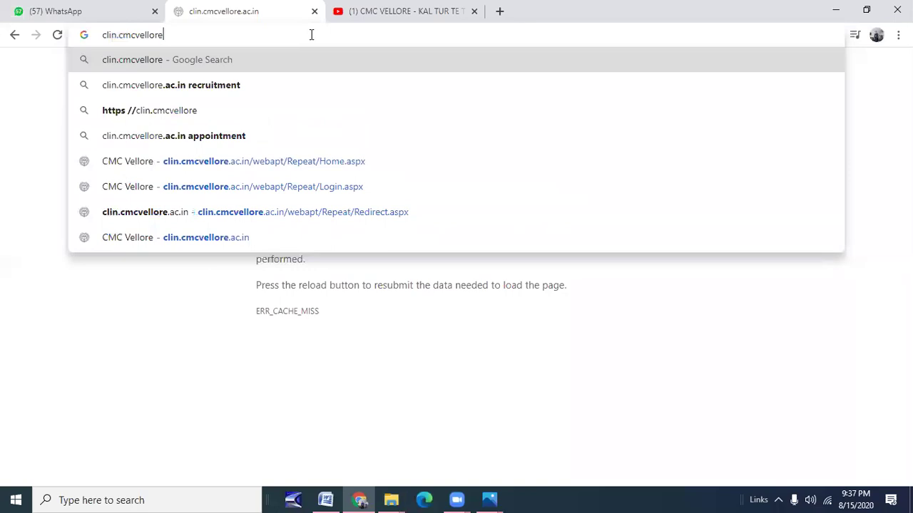
text(.ac.inap)
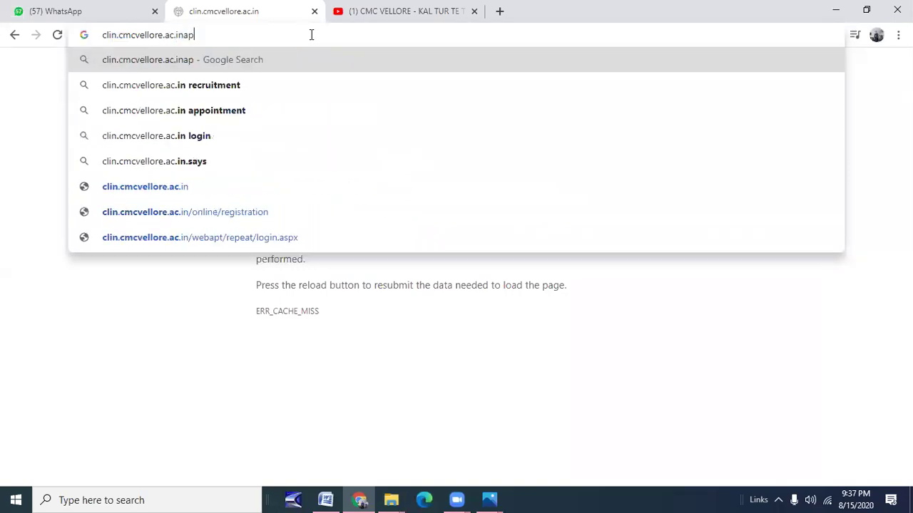
text(p)
key(BackSpace)
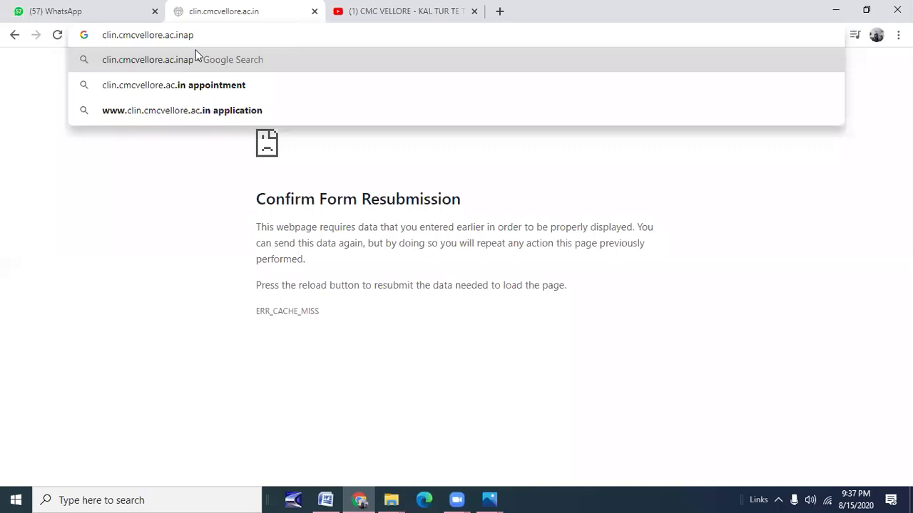
click(202, 85)
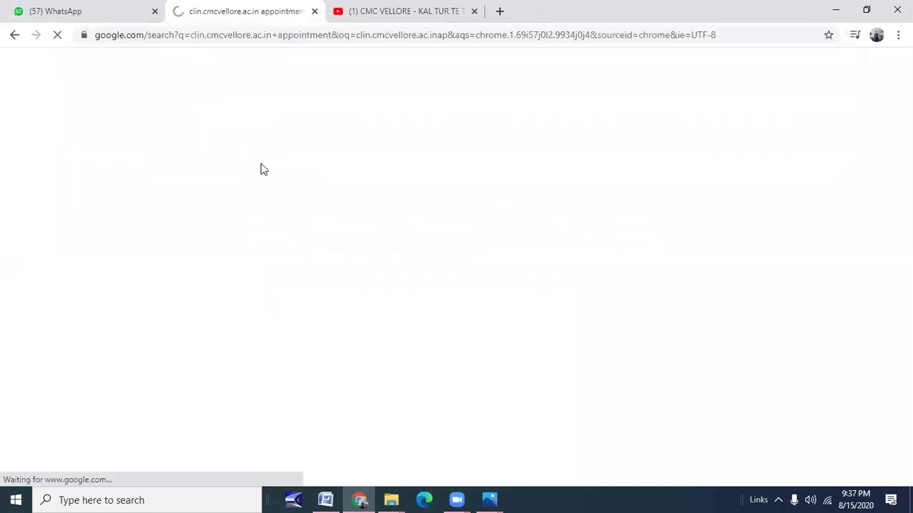
click(172, 177)
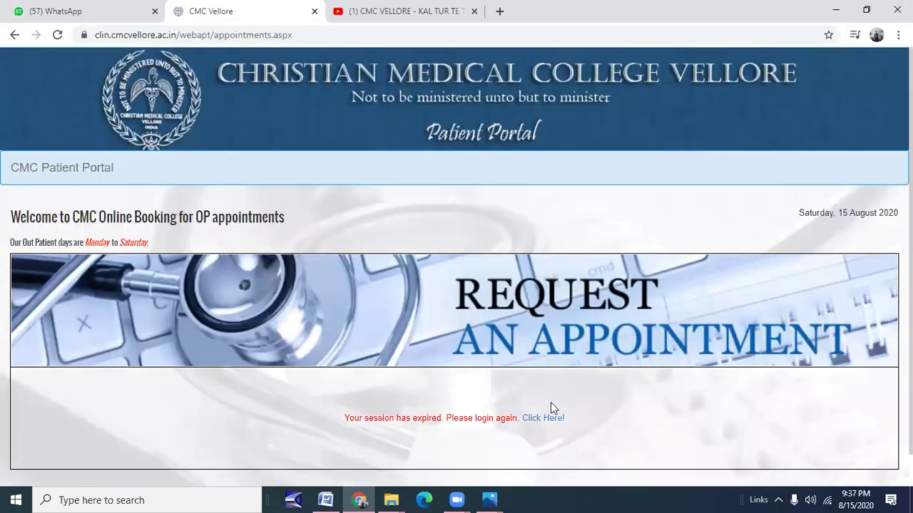
Follow the expired-session link to the patient login page, briefly switching to Zoom.
click(544, 419)
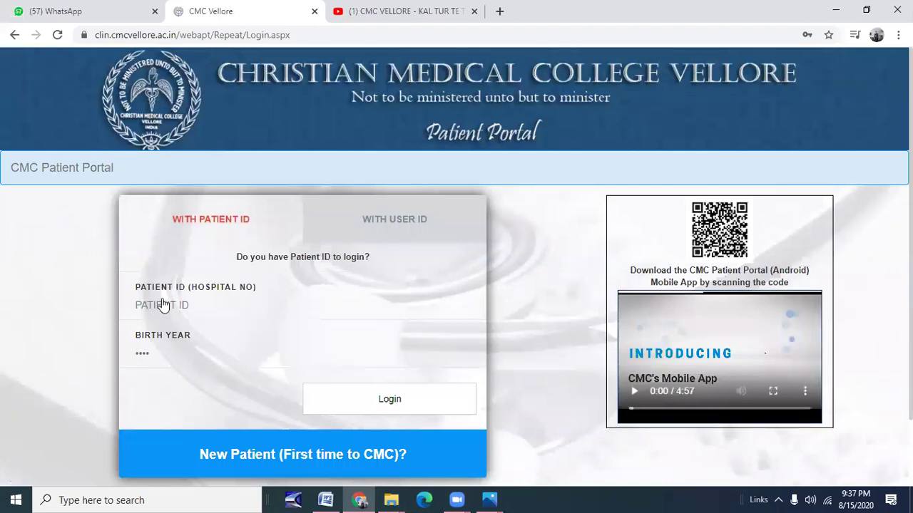
click(163, 306)
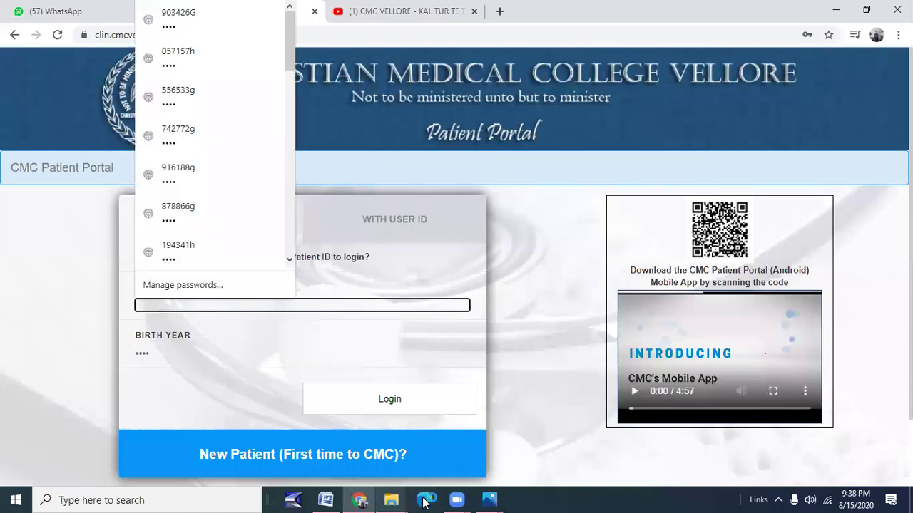
click(457, 500)
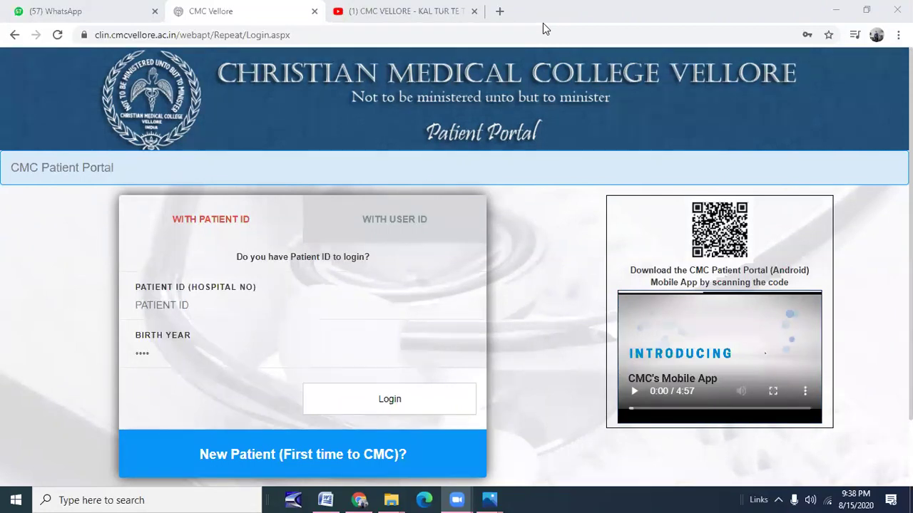
click(301, 116)
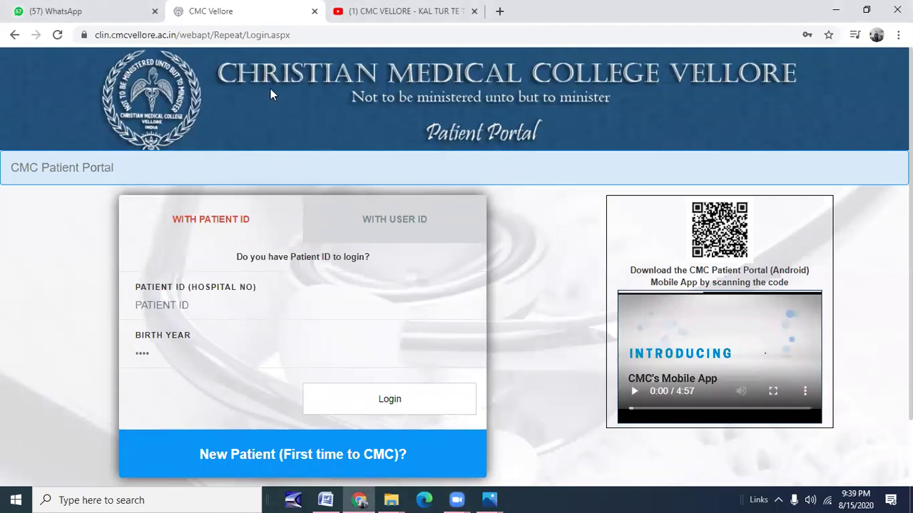
Enter the patient ID and birth year and submit the login.
click(163, 307)
click(156, 354)
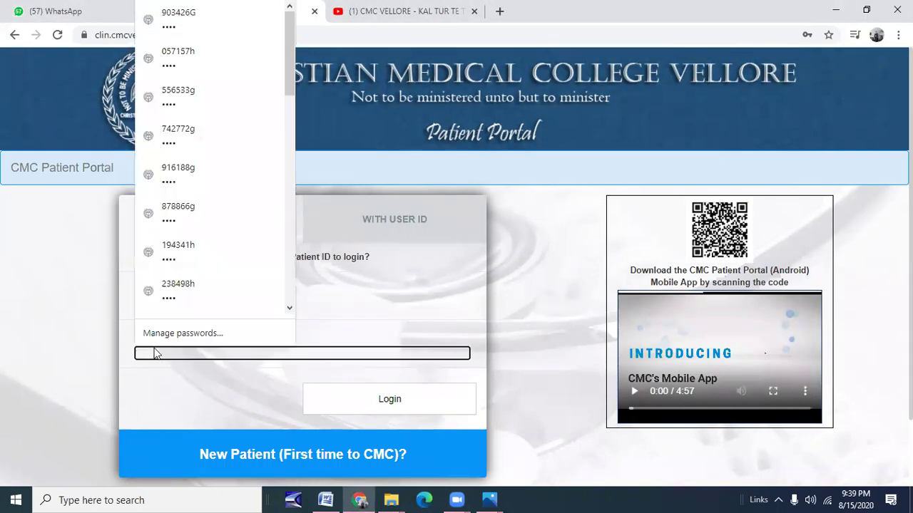
text(1981)
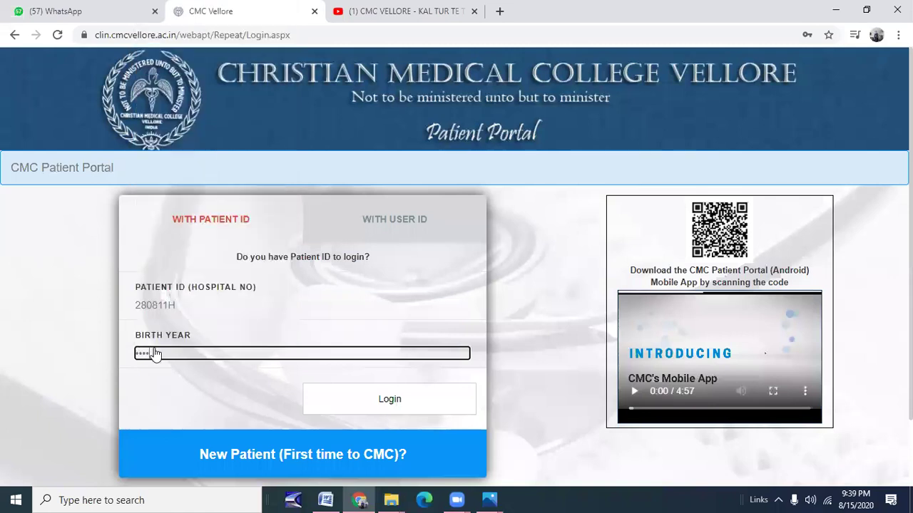
click(395, 403)
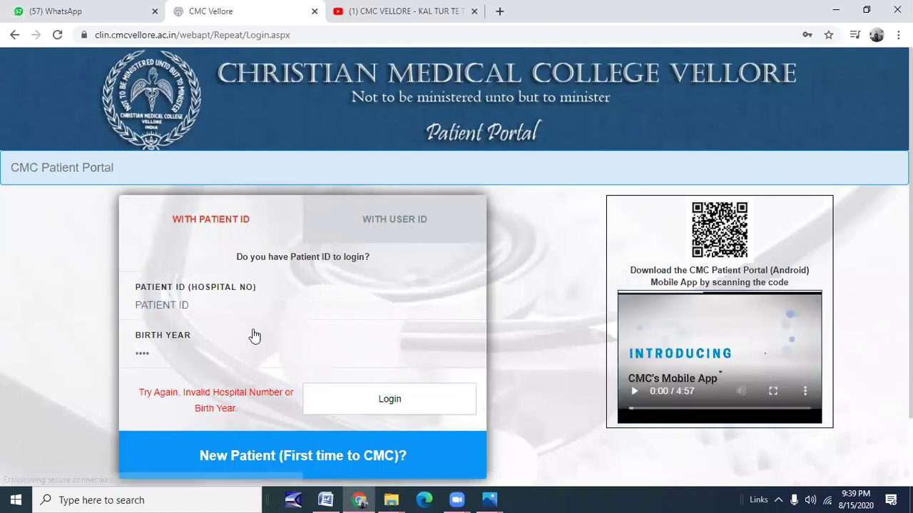
Re-enter a corrected patient ID and birth year and log in again.
click(171, 307)
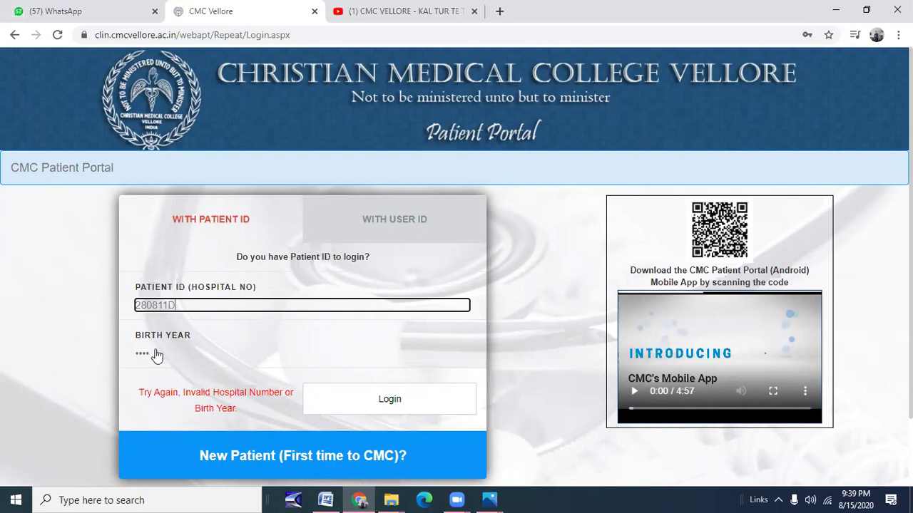
click(151, 355)
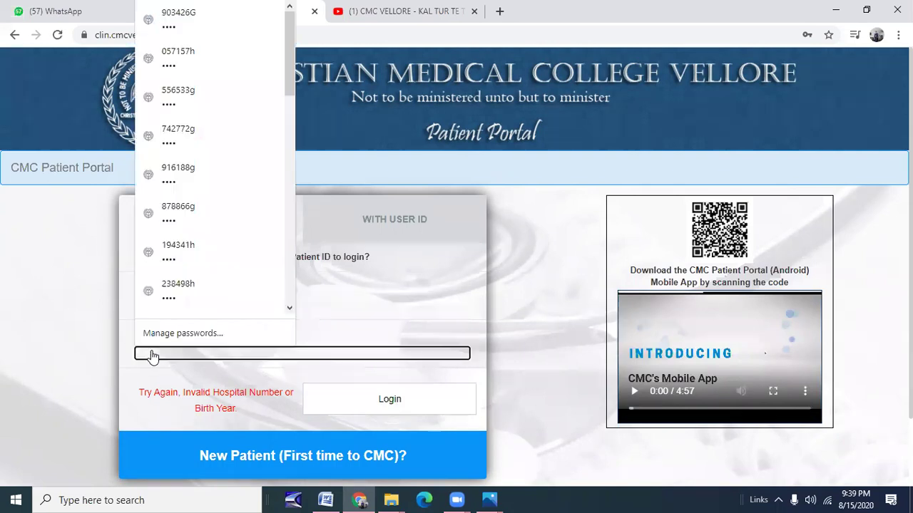
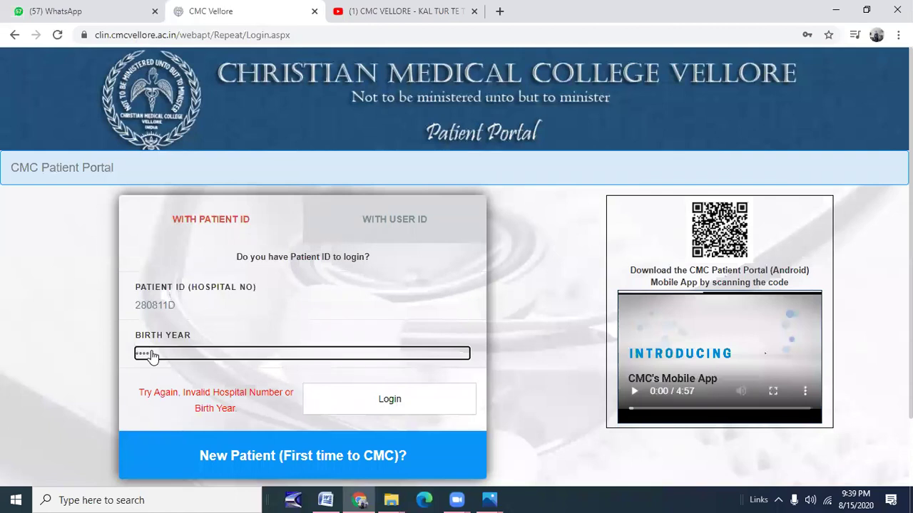
click(380, 408)
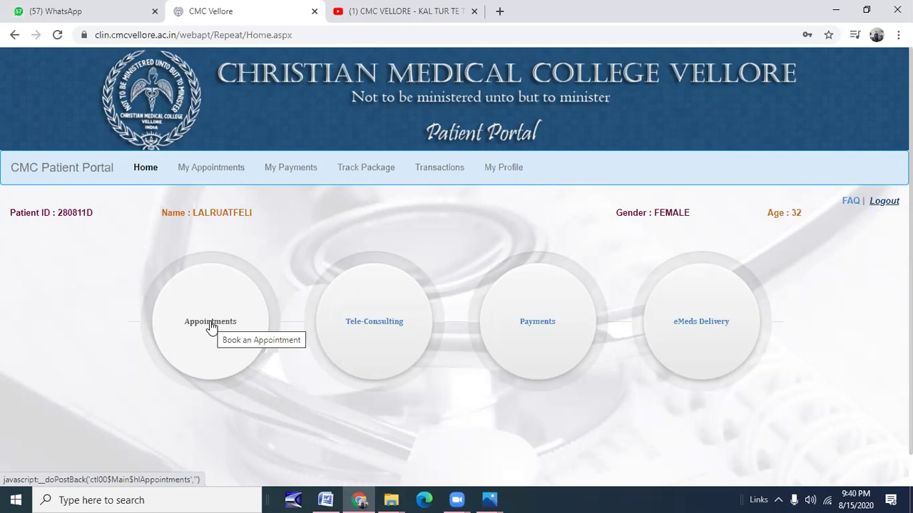
Start a new booking from the Appointments option on the home page.
click(211, 326)
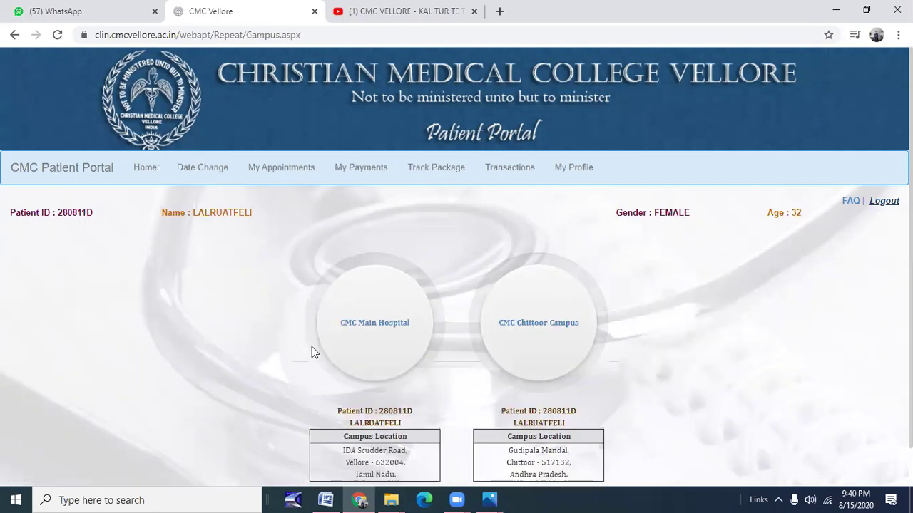
Pick CMC Main Hospital and tick the 'I have read and agreed' terms checkbox.
scroll(311, 347, down, 1)
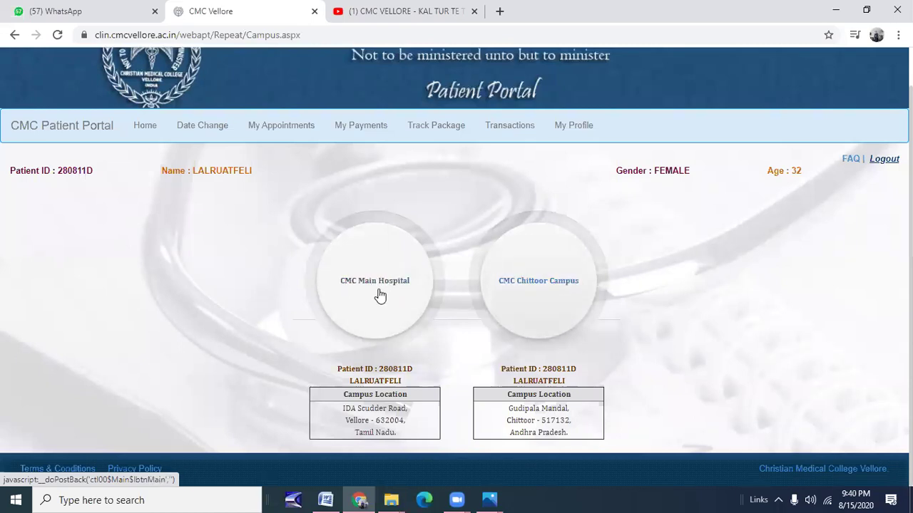
click(379, 288)
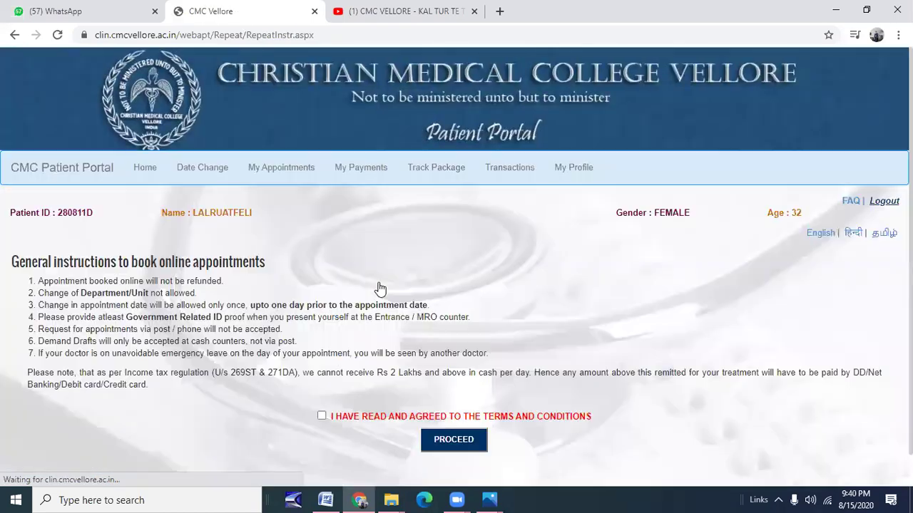
scroll(335, 371, down, 1)
click(322, 382)
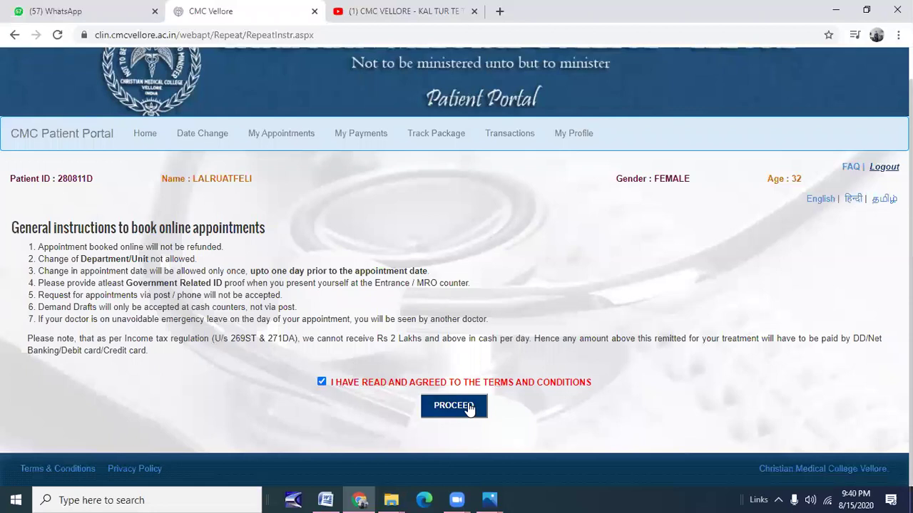
Proceed to Frequently Visited Clinics and start booking the row 3 Endocrinology clinic.
click(468, 410)
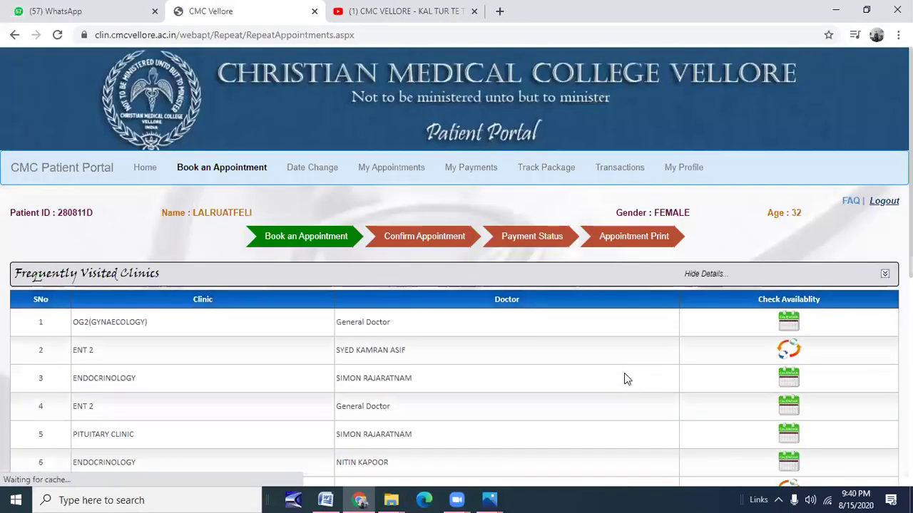
scroll(541, 357, down, 3)
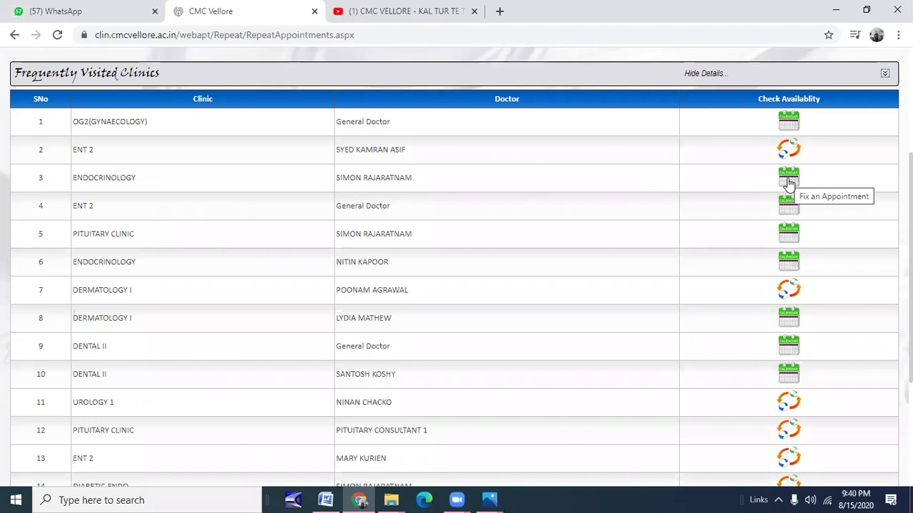
click(788, 180)
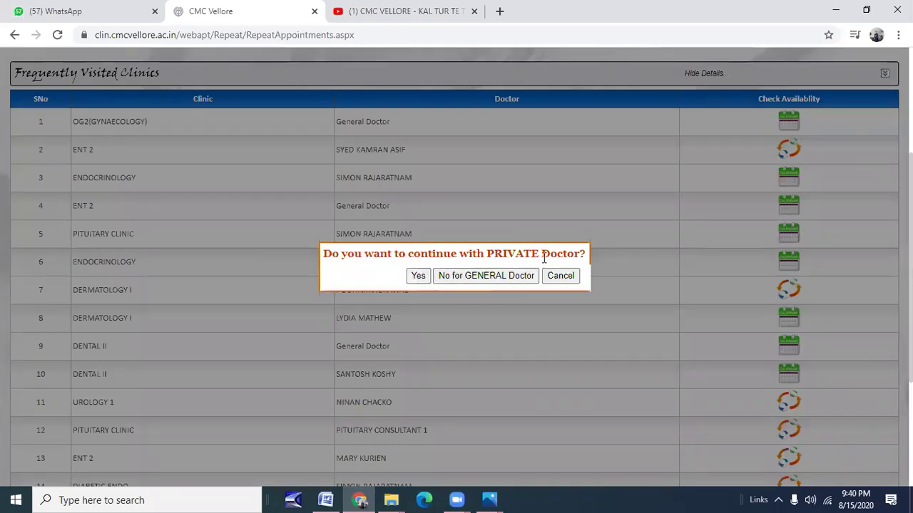
Choose a PRIVATE Endocrinology doctor and acknowledge the 'not available for next 90 days' alert.
click(418, 277)
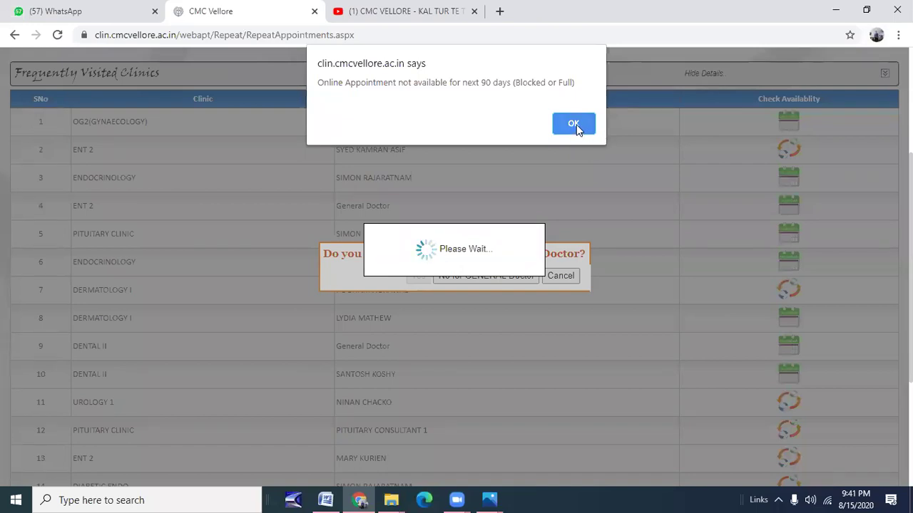
click(577, 127)
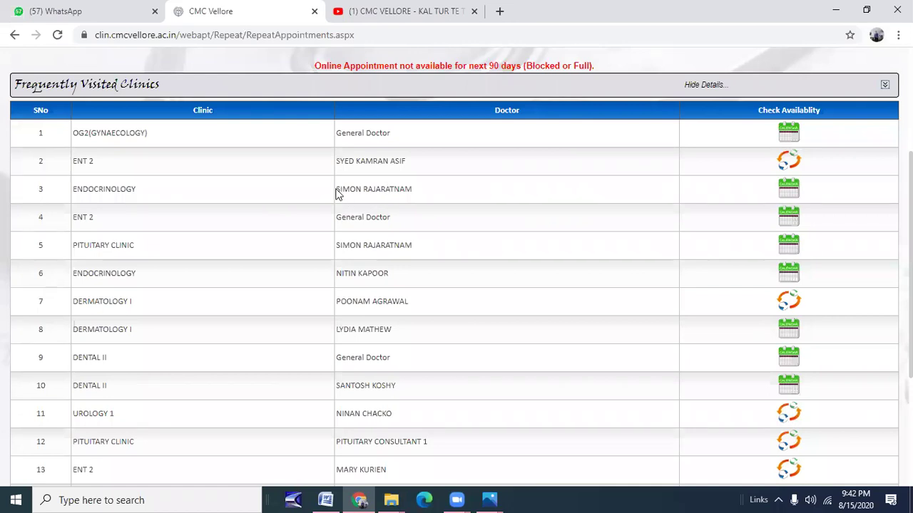
drag(338, 188, 412, 187)
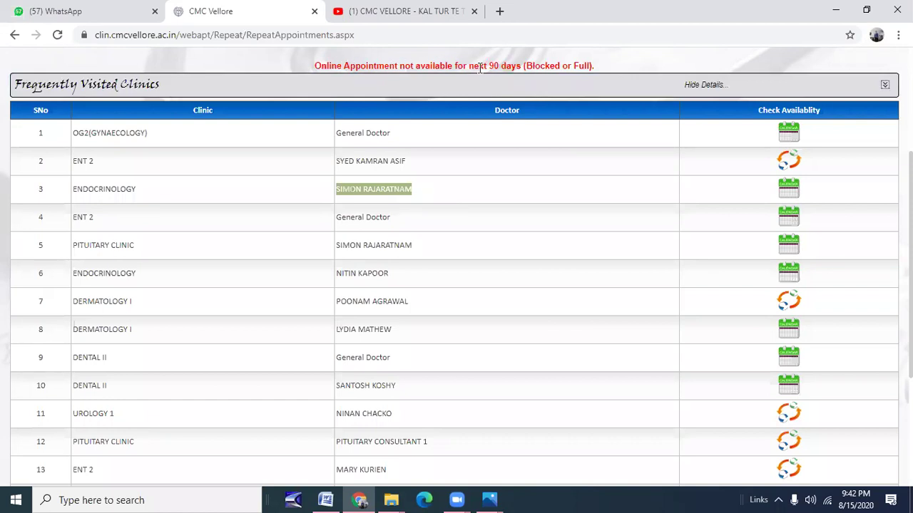
drag(524, 66, 594, 65)
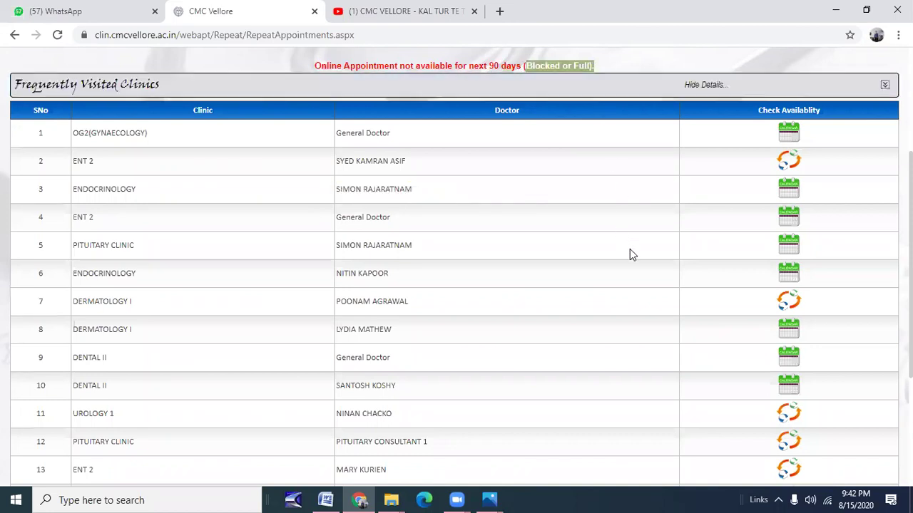
click(787, 194)
Retry row 3 with a GENERAL doctor and cancel the Pituitary Clinic recent-visit refusal.
click(789, 191)
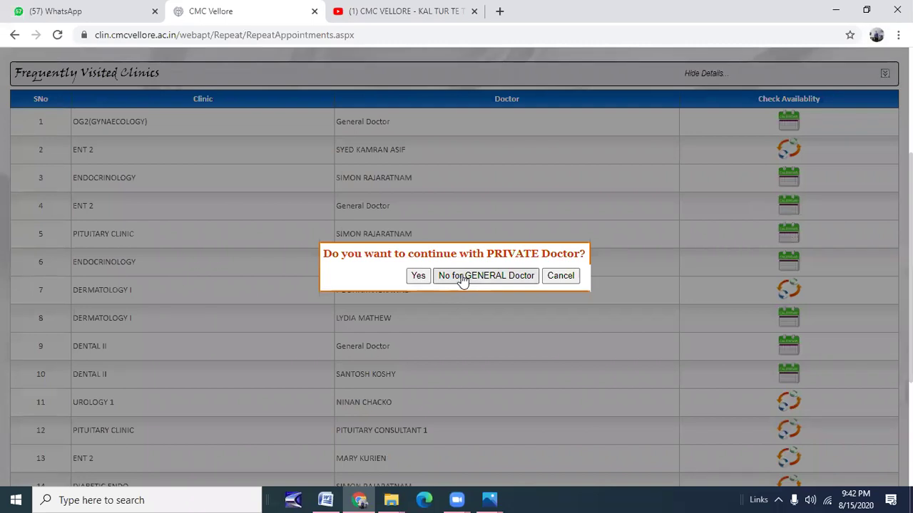
click(462, 277)
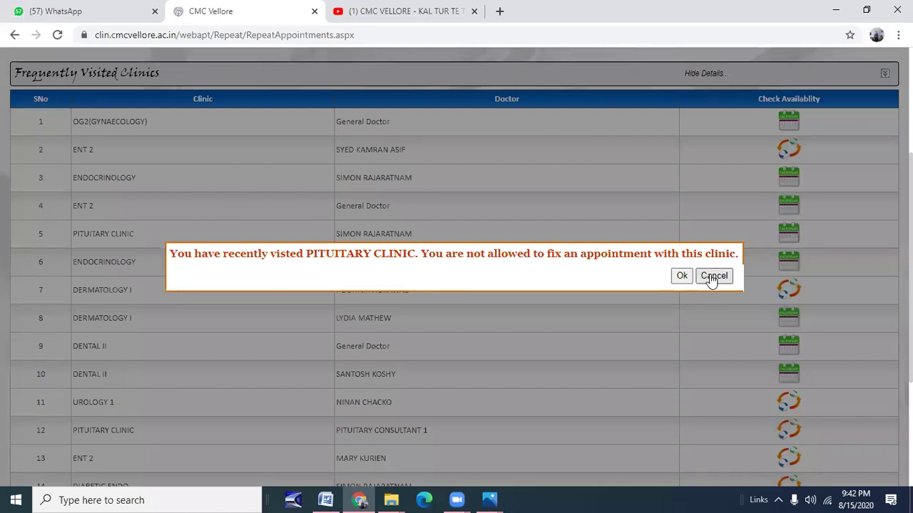
click(711, 277)
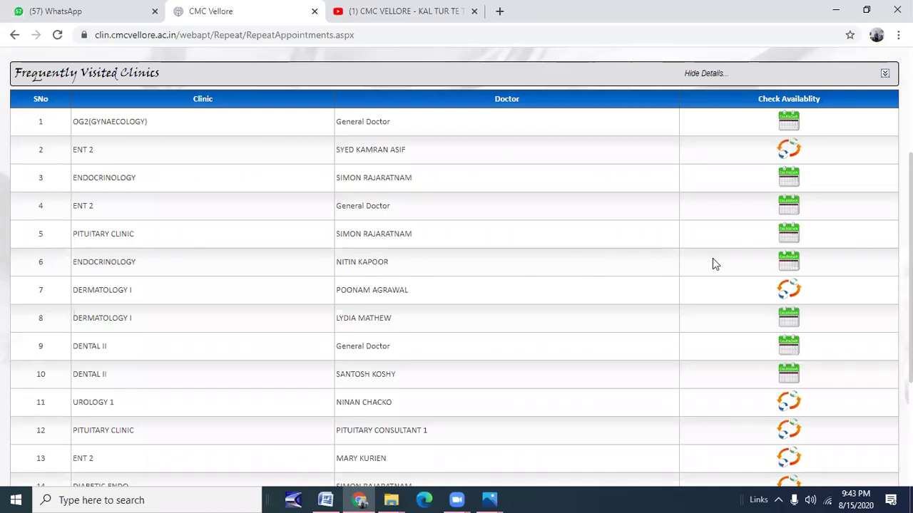
Try booking the row 6 Endocrinology clinic and cancel the same-specialist recent-visit warning.
click(787, 262)
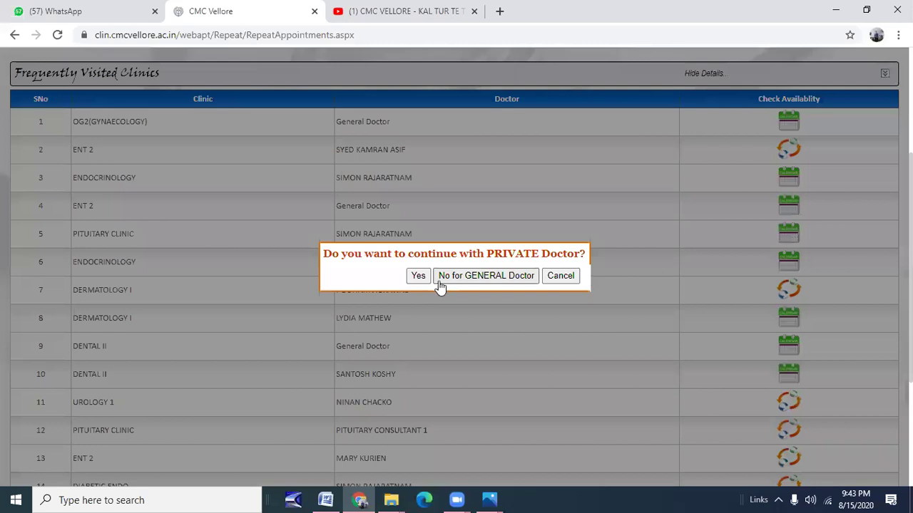
click(419, 278)
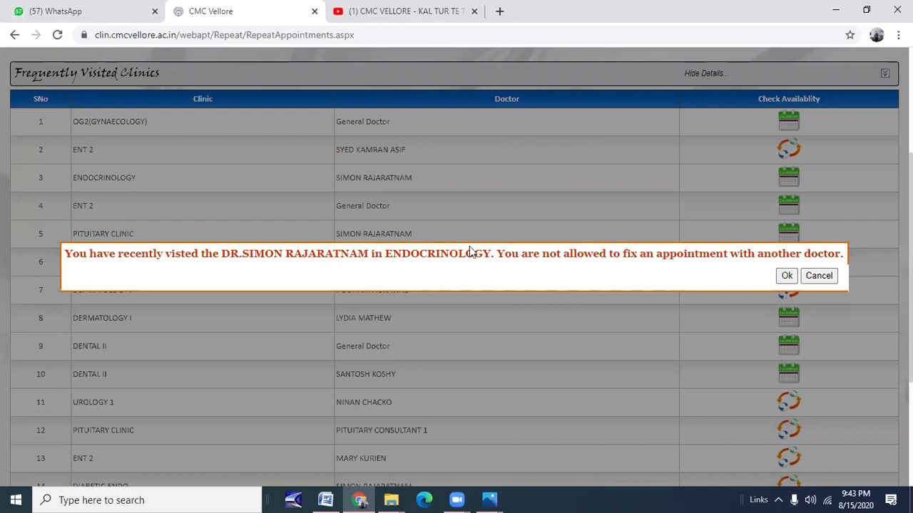
click(818, 278)
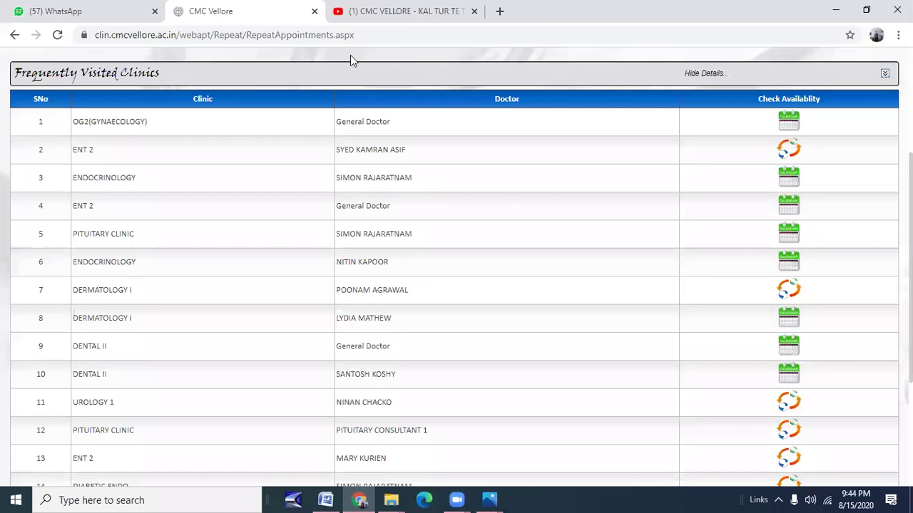
Glance at the YouTube tab, return to the portal, and go to Date Change.
key(ctrl+Tab)
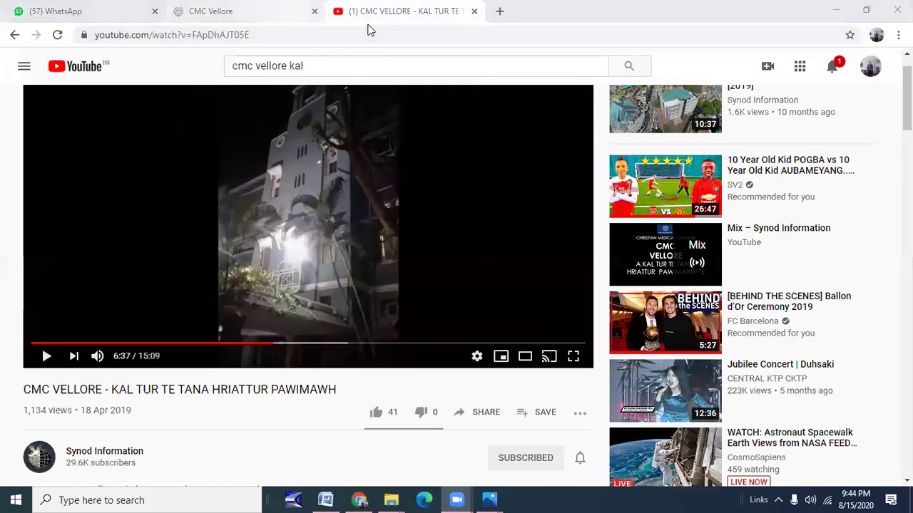
key(ctrl+shift+Tab)
scroll(386, 314, up, 6)
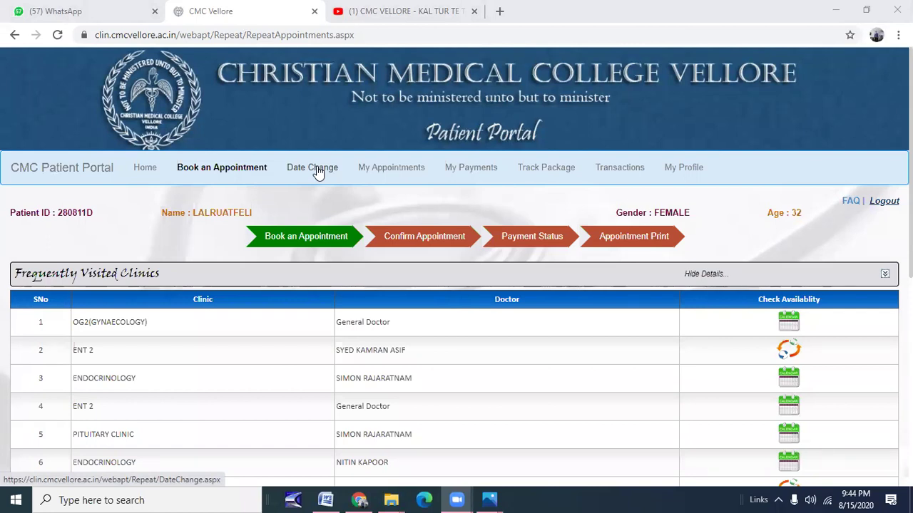
click(317, 169)
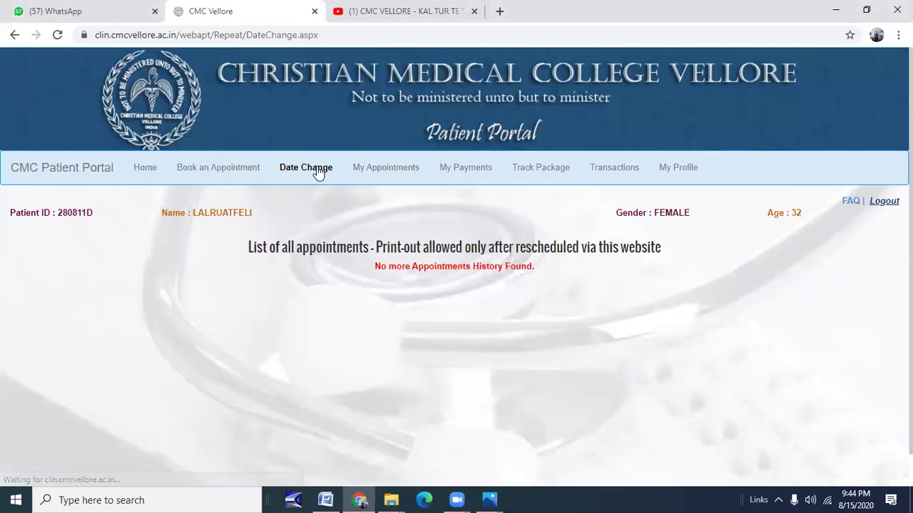